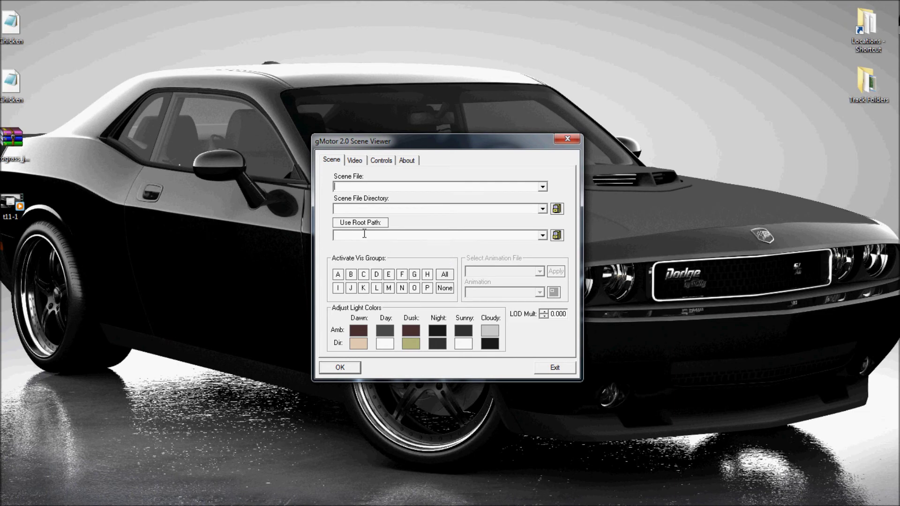
- Set the Use Root Path folder to C:\Program Files (x86)\rFactor\GameData\Locations
{"action": "left_click", "coordinate": [557, 236]}
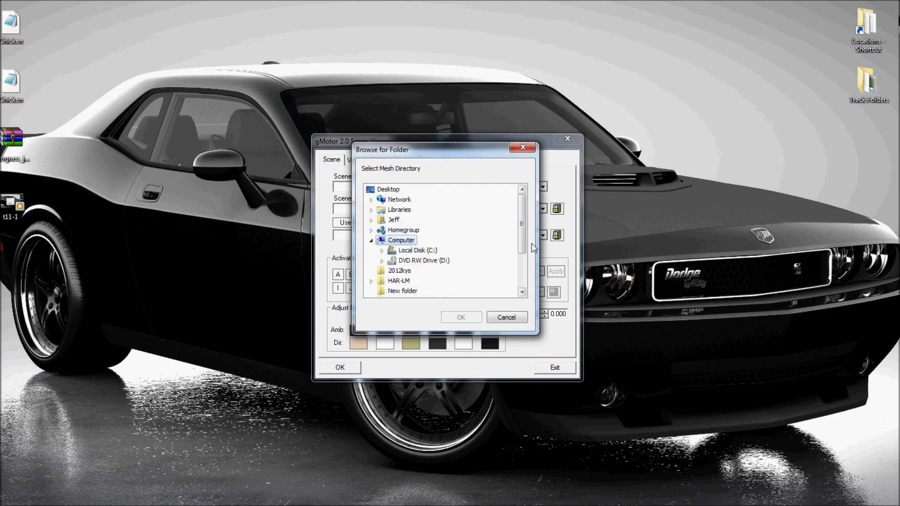
{"action": "left_click_drag", "start_coordinate": [524, 249], "coordinate": [526, 267]}
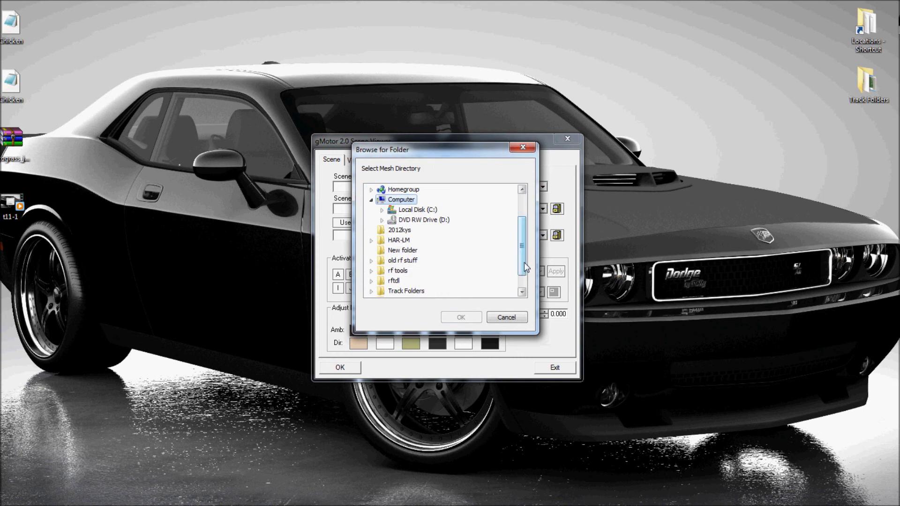
{"action": "left_click", "coordinate": [381, 210]}
{"action": "left_click_drag", "start_coordinate": [526, 238], "coordinate": [524, 262]}
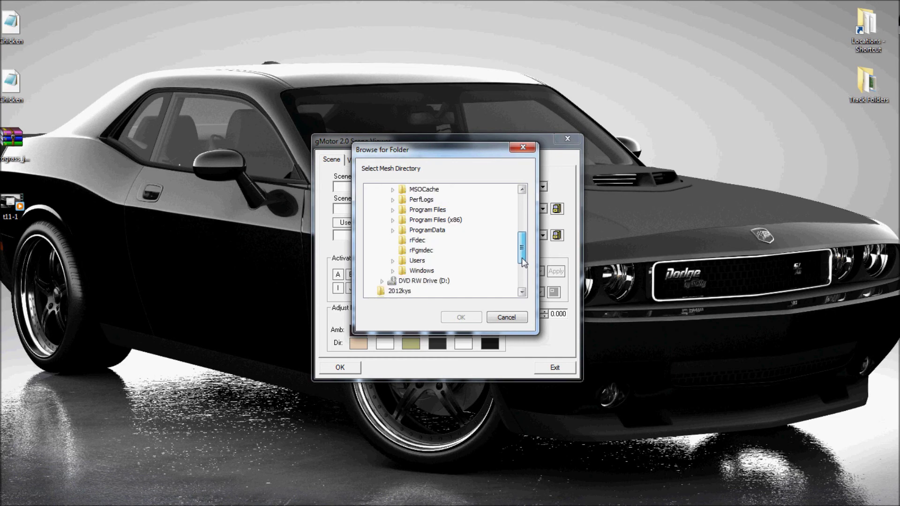
{"action": "left_click", "coordinate": [393, 220]}
{"action": "left_click_drag", "start_coordinate": [526, 220], "coordinate": [525, 254]}
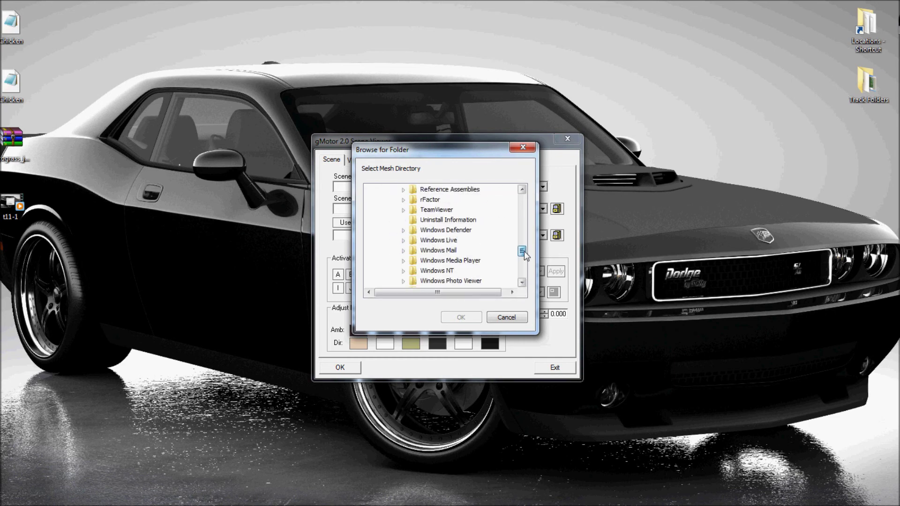
{"action": "left_click", "coordinate": [403, 200]}
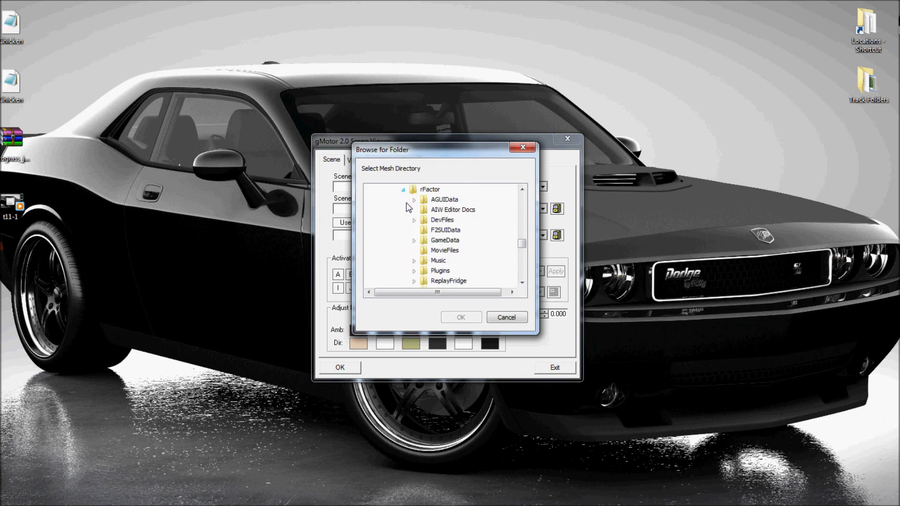
{"action": "left_click", "coordinate": [414, 240]}
{"action": "left_click", "coordinate": [455, 220]}
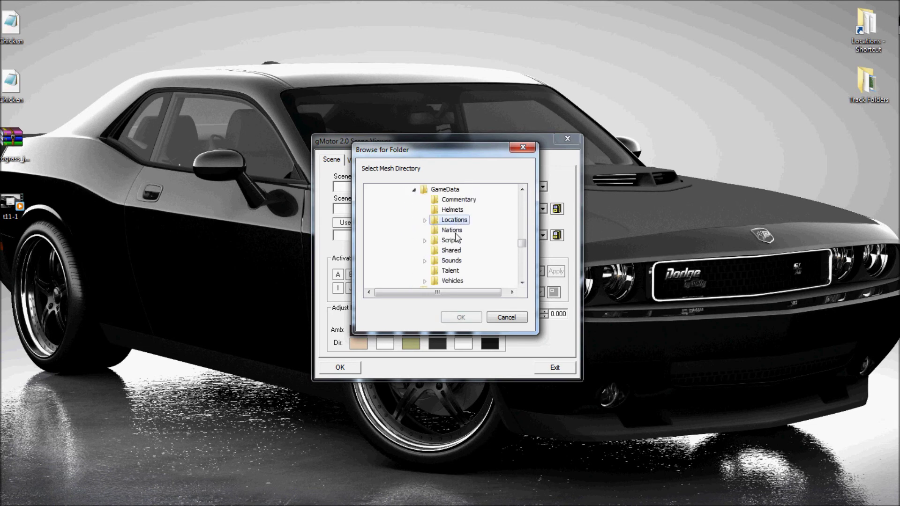
{"action": "left_click", "coordinate": [461, 317]}
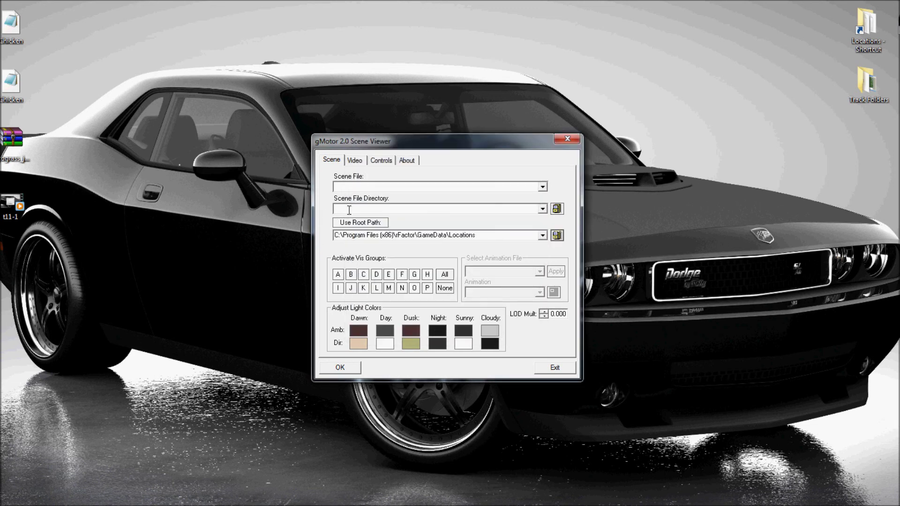
- Point the Scene File Directory to Locations\Joesville\Joesville_Speedway so Joesville_Speedway.scn is the scene file
{"action": "left_click", "coordinate": [557, 208]}
{"action": "scroll", "coordinate": [524, 235], "scroll_direction": "down", "scroll_amount": 1}
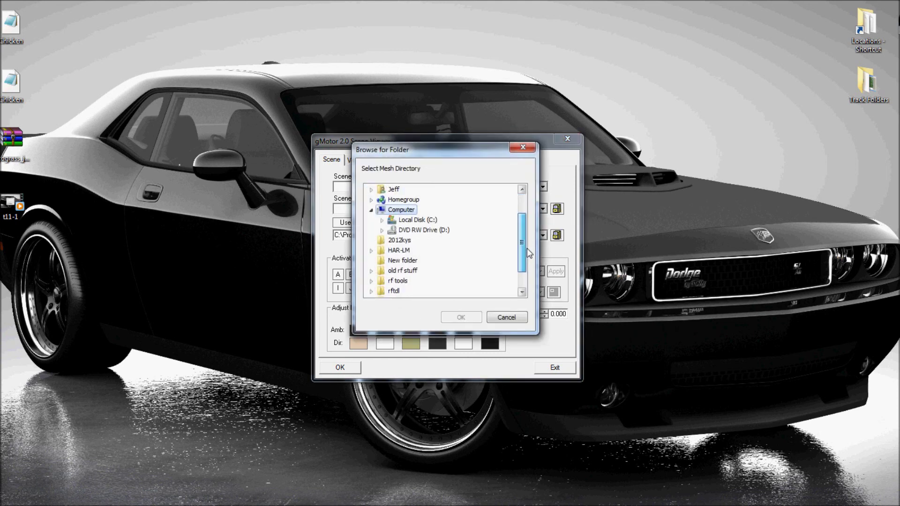
{"action": "left_click", "coordinate": [382, 221]}
{"action": "scroll", "coordinate": [523, 235], "scroll_direction": "down", "scroll_amount": 1}
{"action": "left_click", "coordinate": [401, 241]}
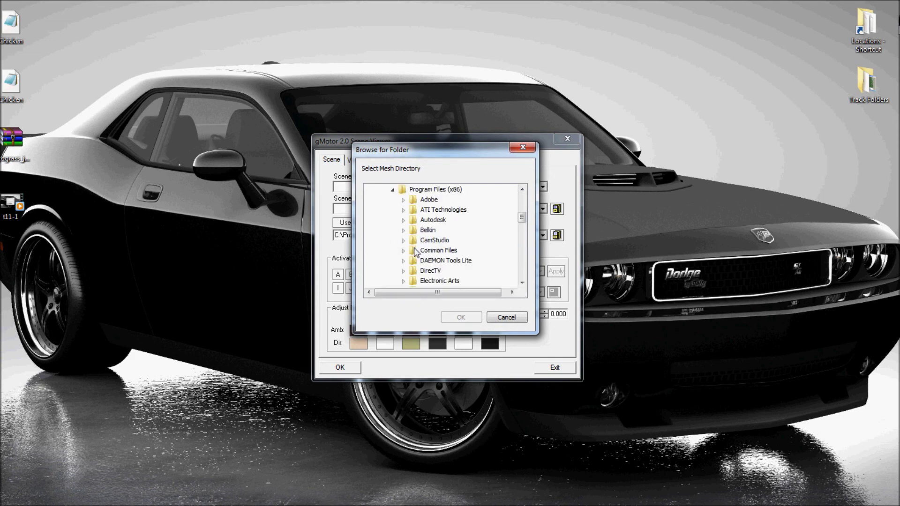
{"action": "scroll", "coordinate": [526, 230], "scroll_direction": "down", "scroll_amount": 3}
{"action": "scroll", "coordinate": [524, 232], "scroll_direction": "down", "scroll_amount": 5}
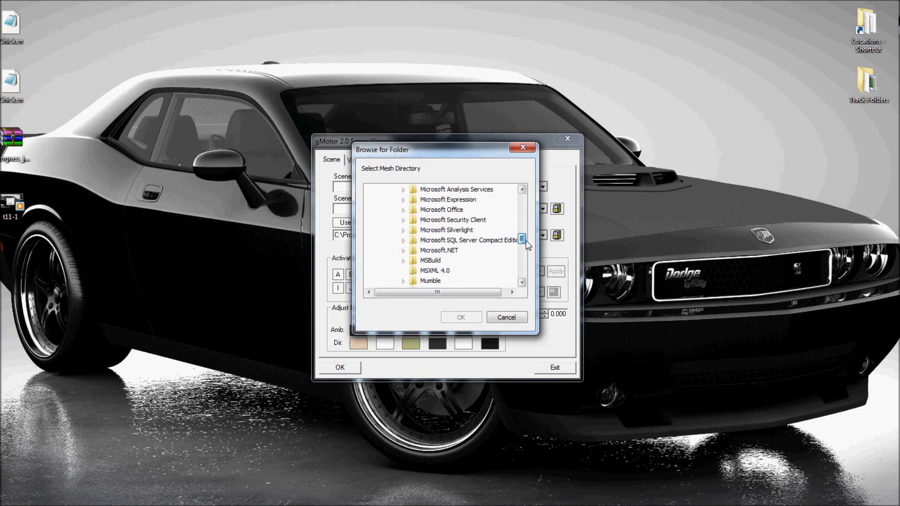
{"action": "left_click", "coordinate": [403, 240]}
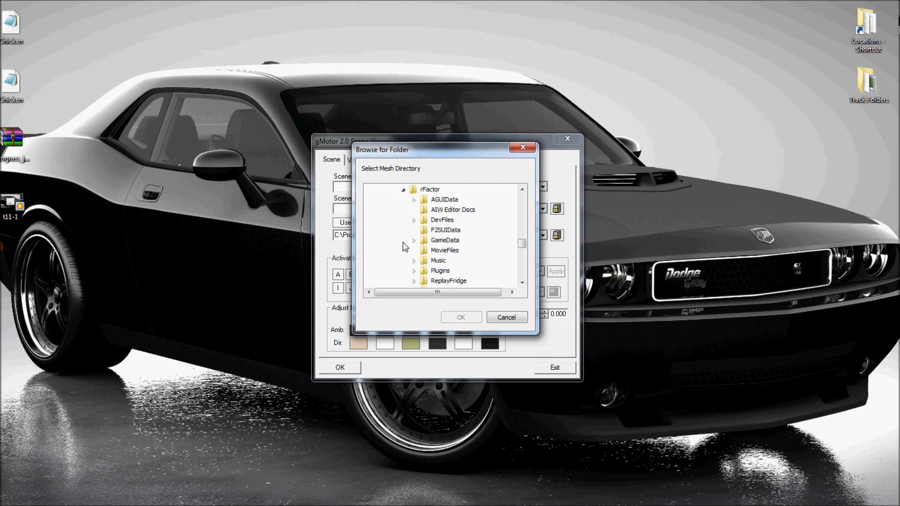
{"action": "left_click", "coordinate": [414, 241]}
{"action": "left_click", "coordinate": [425, 220]}
{"action": "scroll", "coordinate": [416, 244], "scroll_direction": "down", "scroll_amount": 3}
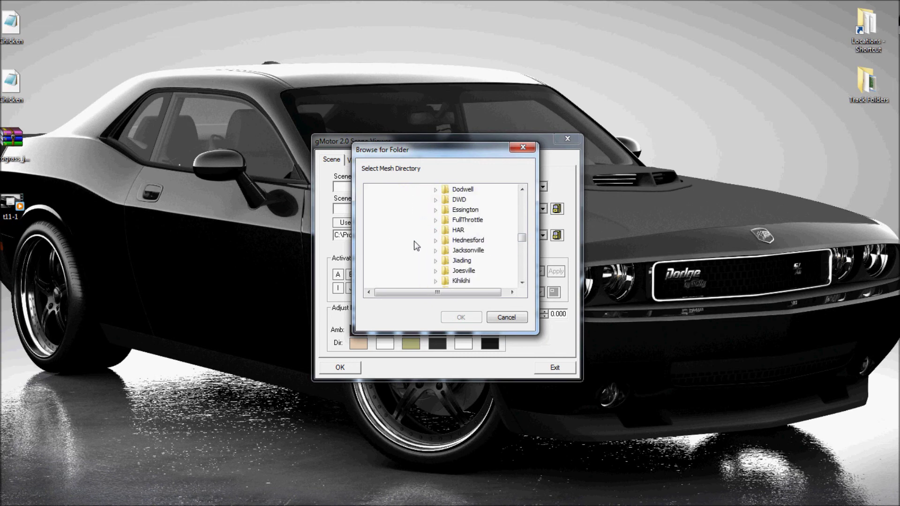
{"action": "left_click", "coordinate": [435, 241]}
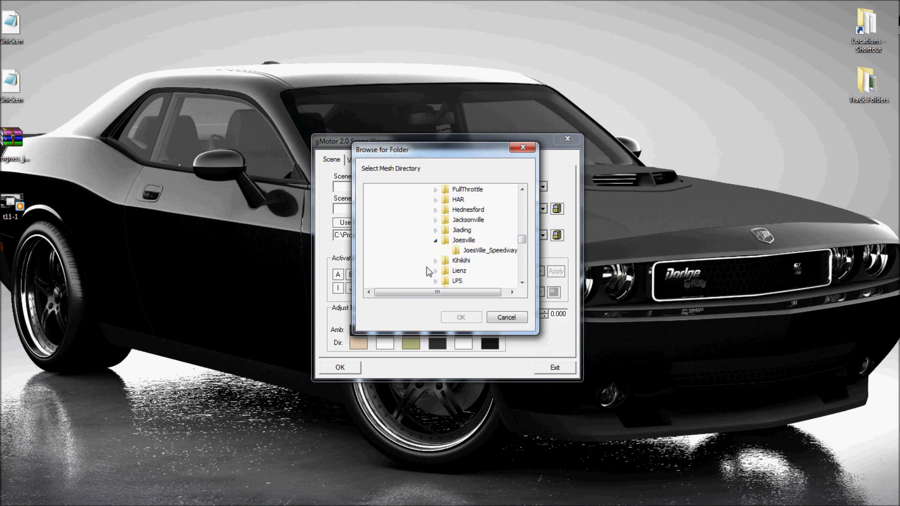
{"action": "left_click", "coordinate": [469, 251]}
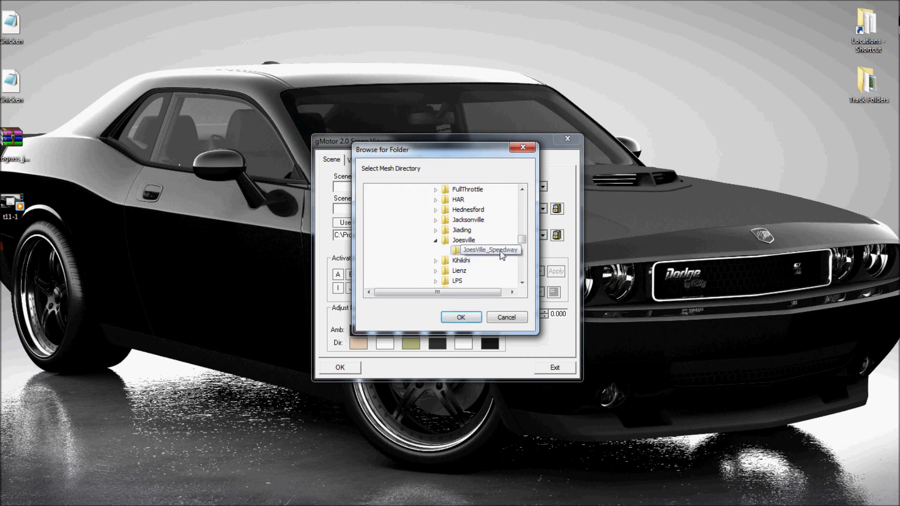
{"action": "left_click", "coordinate": [460, 317]}
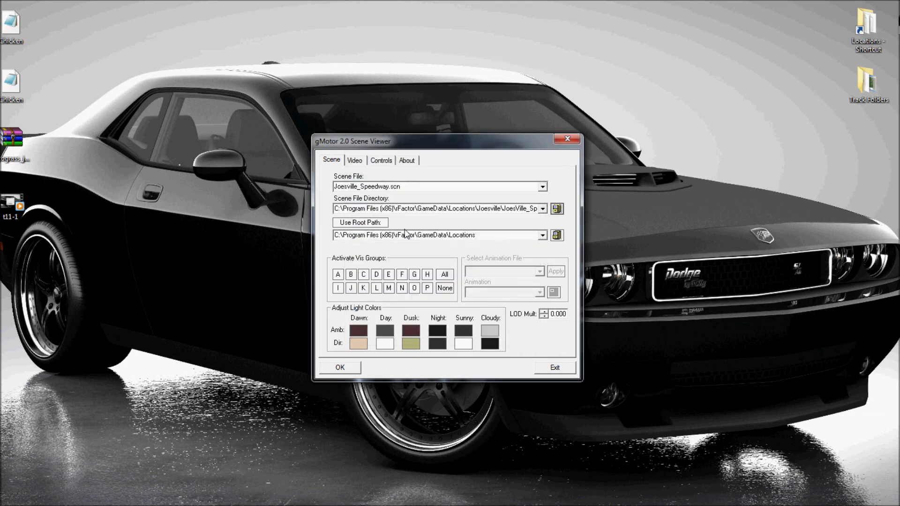
- Choose DX9 shader level on the Video page, then activate All vis groups on the Scene page
{"action": "left_click", "coordinate": [355, 162]}
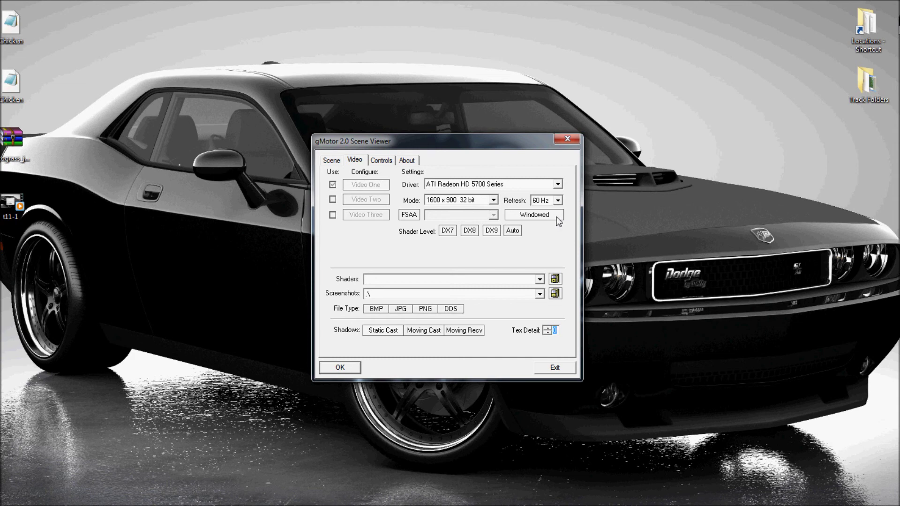
{"action": "left_click", "coordinate": [491, 231]}
{"action": "left_click", "coordinate": [335, 163]}
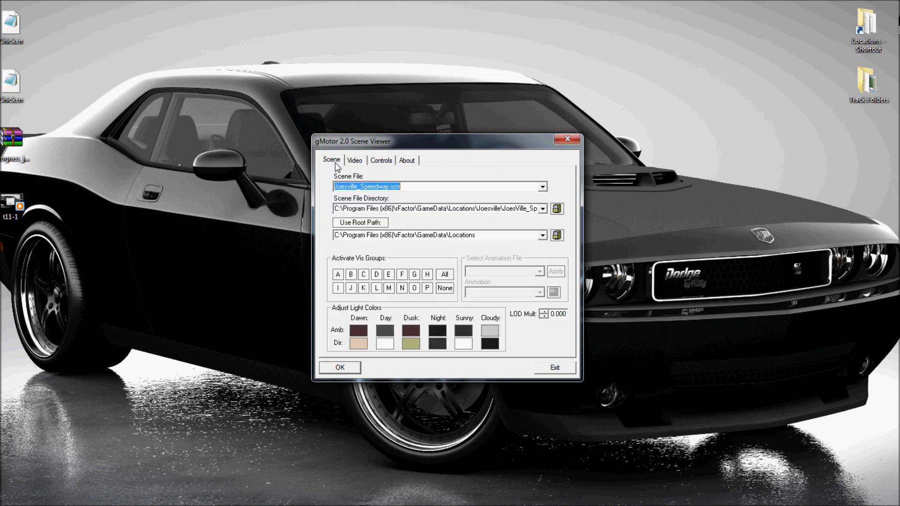
{"action": "left_click", "coordinate": [445, 276]}
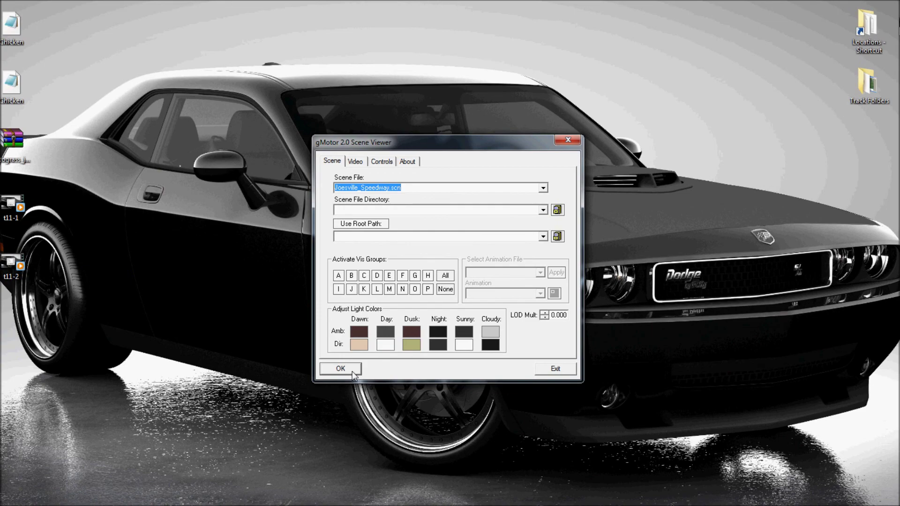
- Load the Joesville Speedway scene in 3D and turn the camera toward the pits and down the track
{"action": "left_click", "coordinate": [341, 369]}
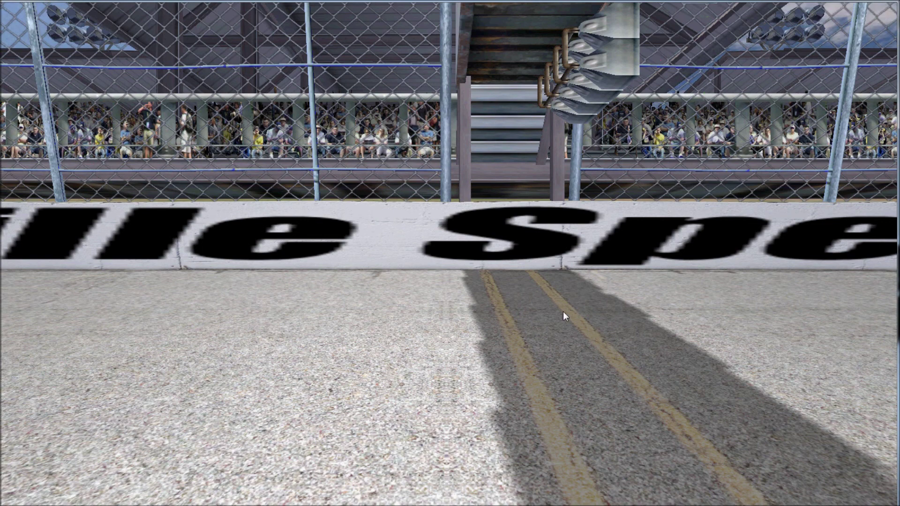
{"action": "left_click_drag", "start_coordinate": [564, 311], "coordinate": [851, 319]}
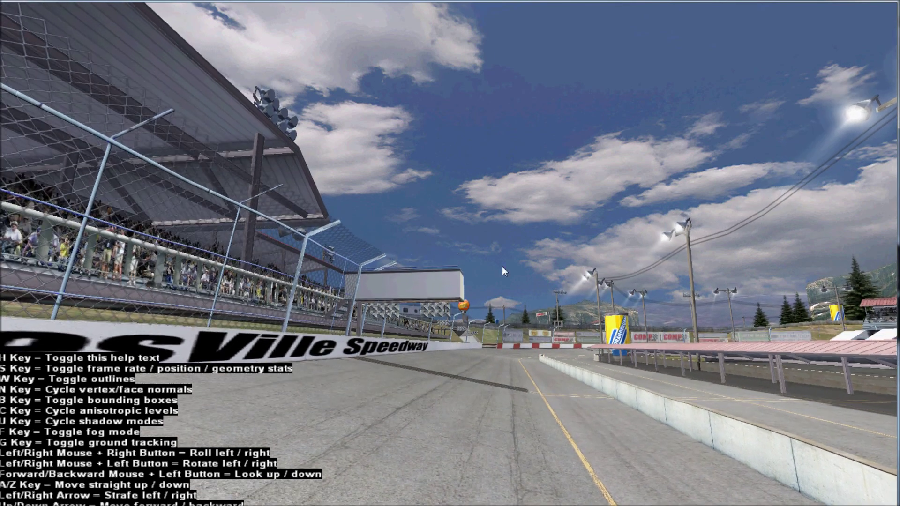
- Look toward the trackside billboard and cycle the lighting from sunrise through day and sunset to night
{"action": "left_click_drag", "start_coordinate": [576, 297], "coordinate": [532, 320]}
{"action": "key", "text": "Up"}
{"action": "key", "text": "Down"}
{"action": "key", "text": "t"}
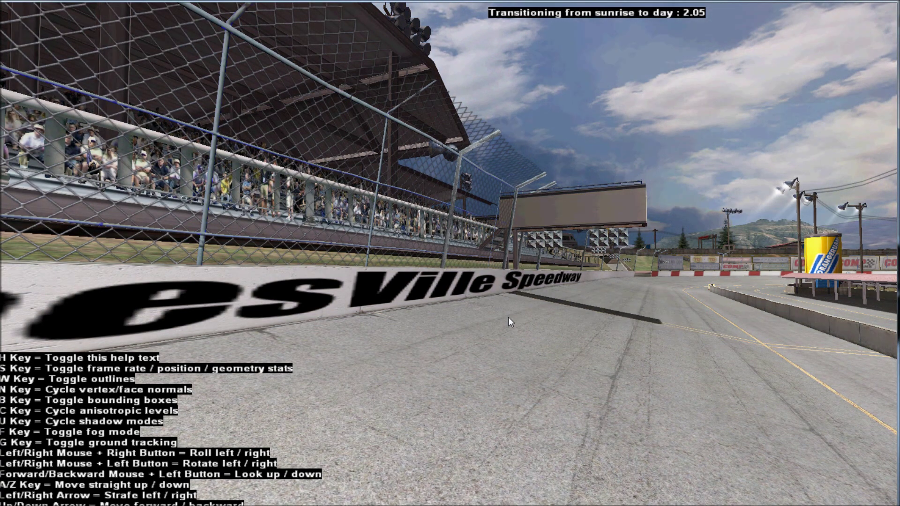
{"action": "key", "text": "t"}
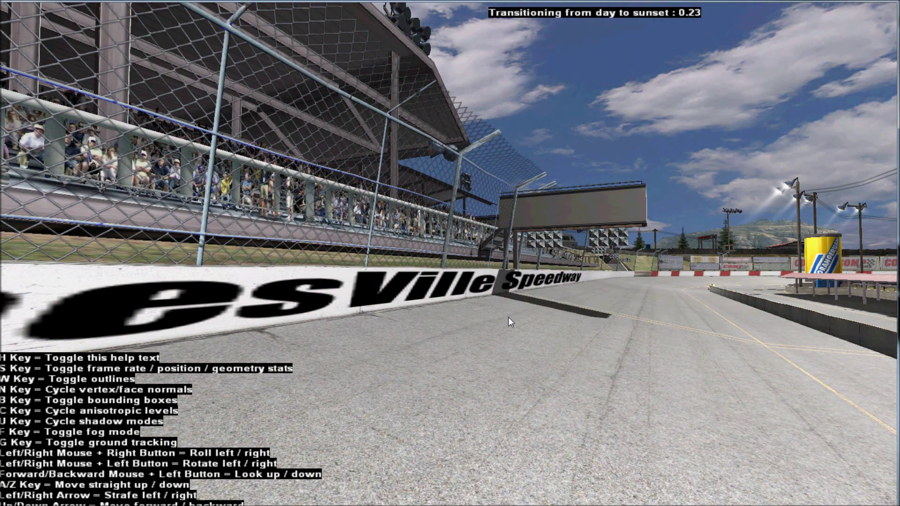
{"action": "left_click_drag", "start_coordinate": [509, 317], "coordinate": [626, 326]}
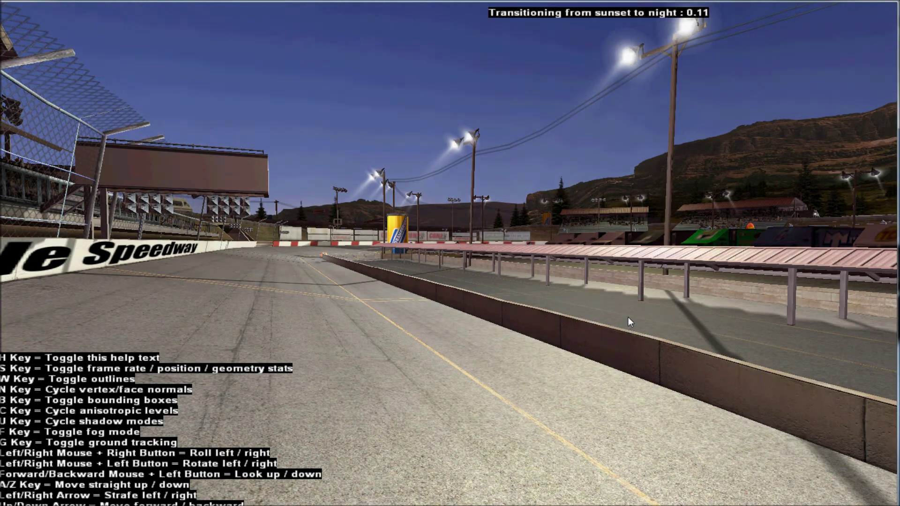
{"action": "key", "text": "t"}
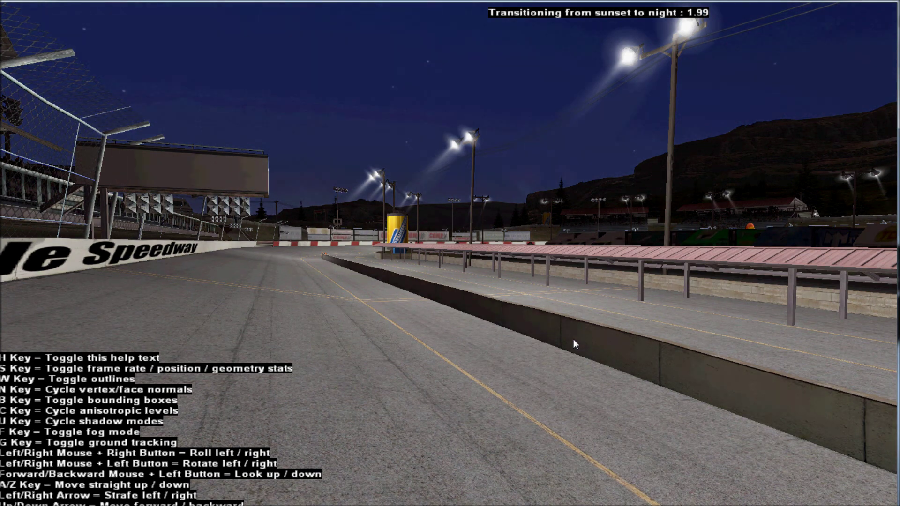
- Raise the camera high above the pit straight and tilt the view down onto the track
{"action": "key", "text": "a"}
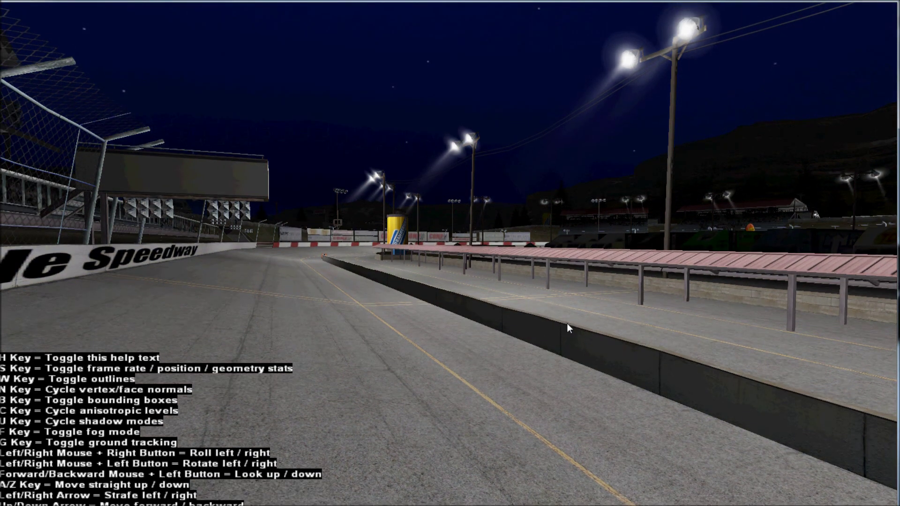
{"action": "key", "text": "a"}
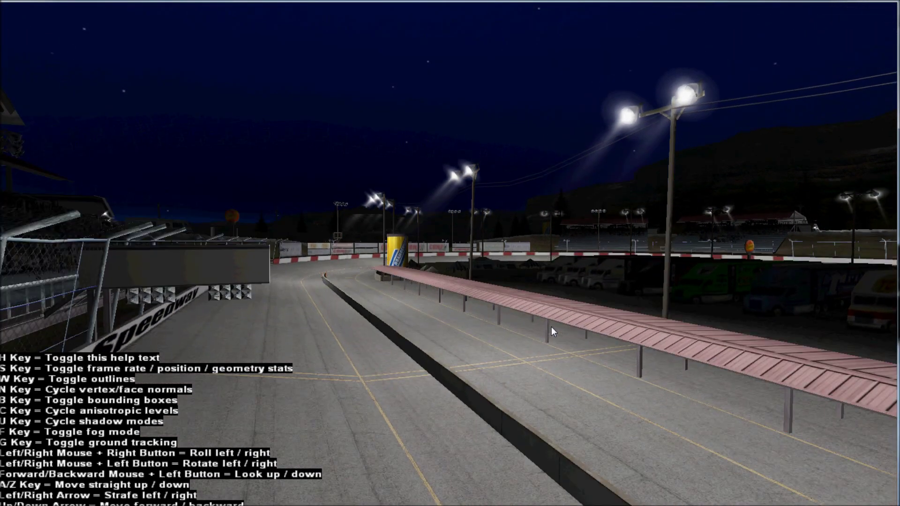
{"action": "left_click_drag", "start_coordinate": [551, 327], "coordinate": [565, 410]}
- Fly along the night track curve, switch off the floodlights, and swing back to the front straight
{"action": "key", "text": "Up"}
{"action": "key", "text": "Up"}
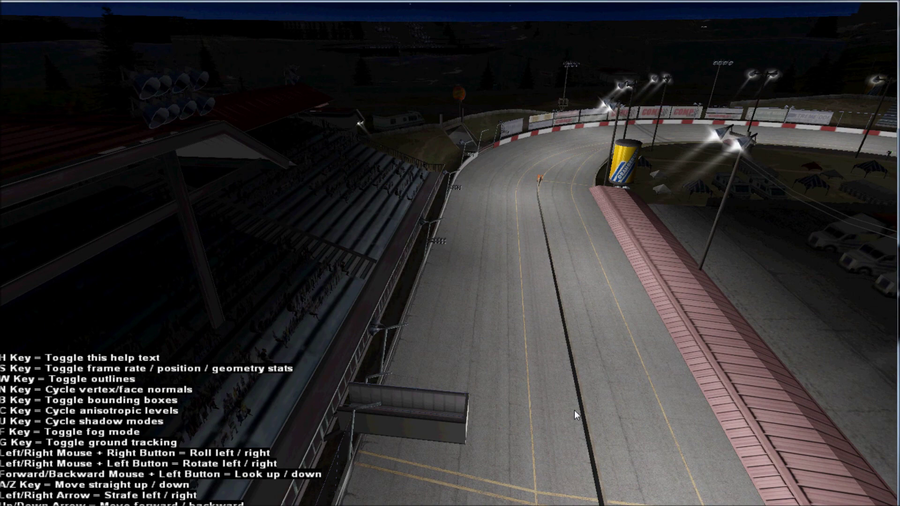
{"action": "left_click_drag", "start_coordinate": [575, 410], "coordinate": [794, 421]}
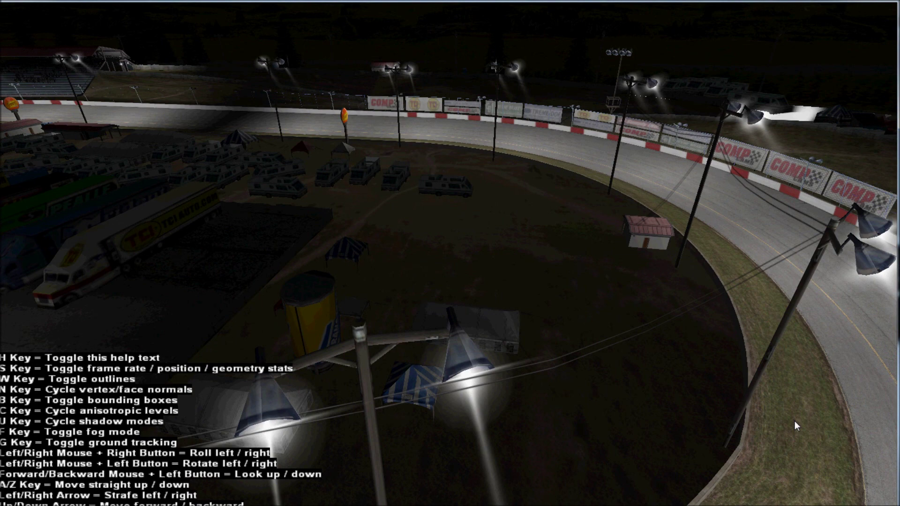
{"action": "key", "text": "l"}
{"action": "key", "text": "l"}
{"action": "left_click_drag", "start_coordinate": [800, 373], "coordinate": [624, 375]}
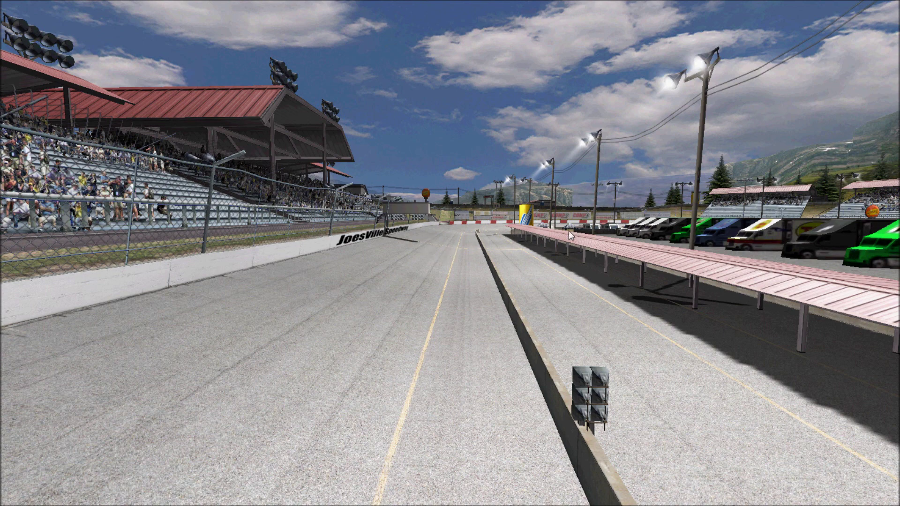
- Switch off the floodlights, swing toward the turn and grandstands, and change lighting to sunset
{"action": "key", "text": "l"}
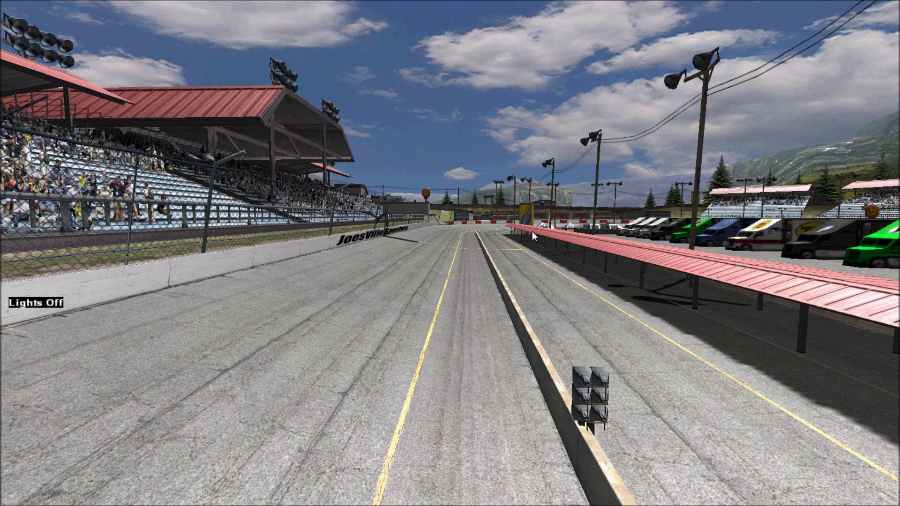
{"action": "left_click_drag", "start_coordinate": [542, 314], "coordinate": [122, 341]}
{"action": "scroll", "coordinate": [123, 341], "scroll_direction": "down", "scroll_amount": 3}
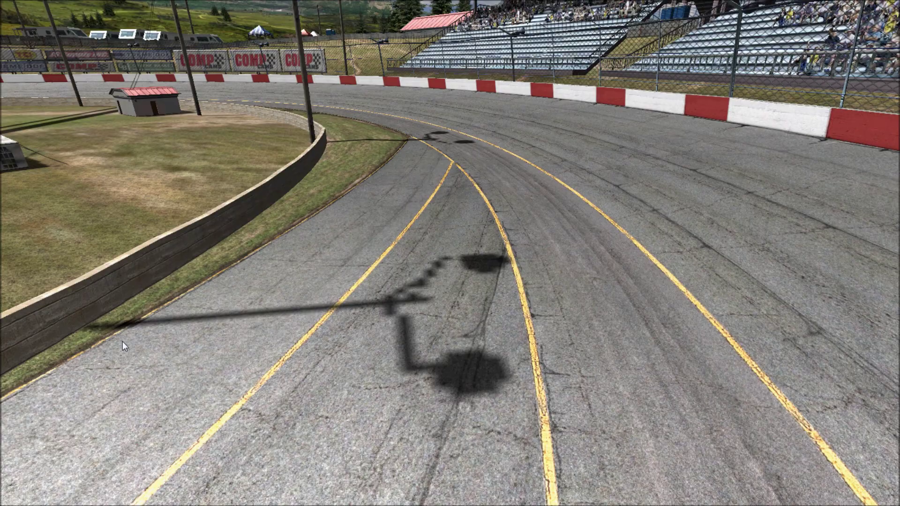
{"action": "key", "text": "t"}
- Fly along the pit straight and turn toward the corner beside the tunnel and fence
{"action": "left_click_drag", "start_coordinate": [283, 320], "coordinate": [367, 292]}
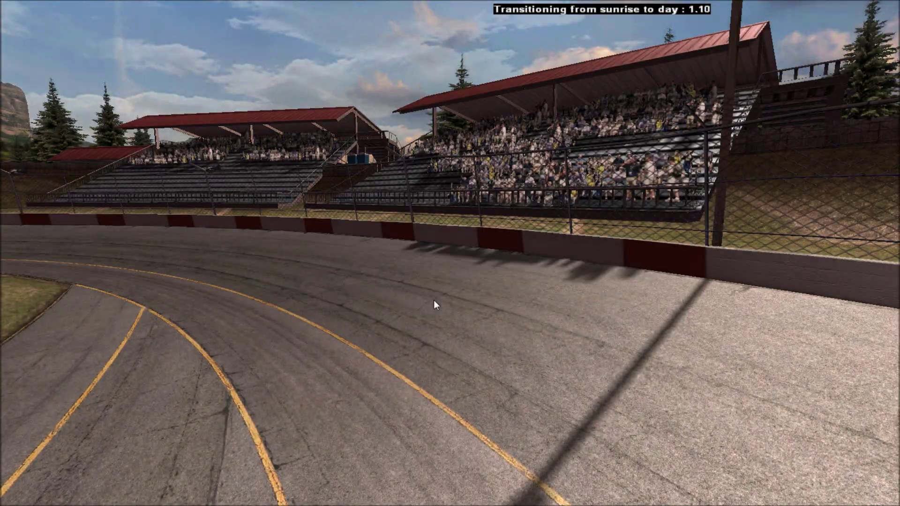
{"action": "left_click_drag", "start_coordinate": [434, 304], "coordinate": [139, 298]}
{"action": "key", "text": "Up"}
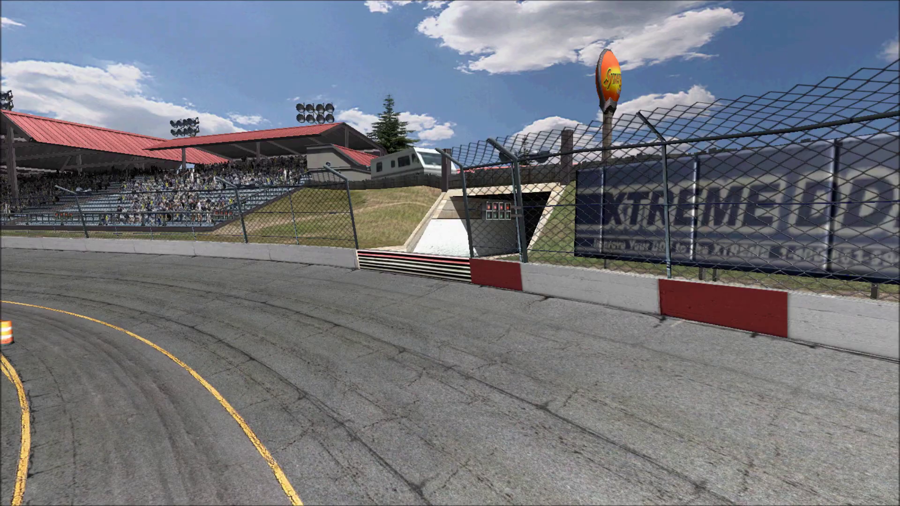
{"action": "left_click_drag", "start_coordinate": [450, 295], "coordinate": [342, 302]}
- Hide the key help list and turn on wireframe outlines over the front straight view
{"action": "key", "text": "h"}
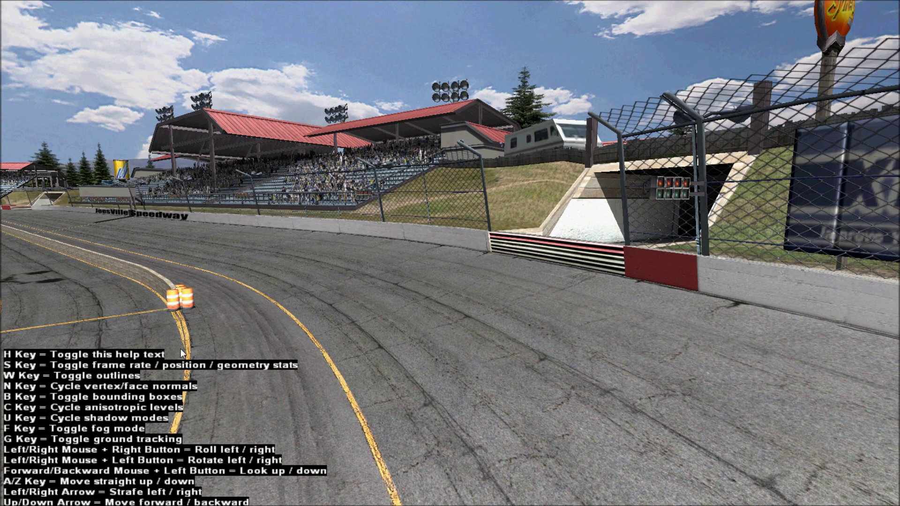
{"action": "key", "text": "h"}
{"action": "left_click_drag", "start_coordinate": [535, 361], "coordinate": [522, 429]}
{"action": "key", "text": "w"}
{"action": "key", "text": "w"}
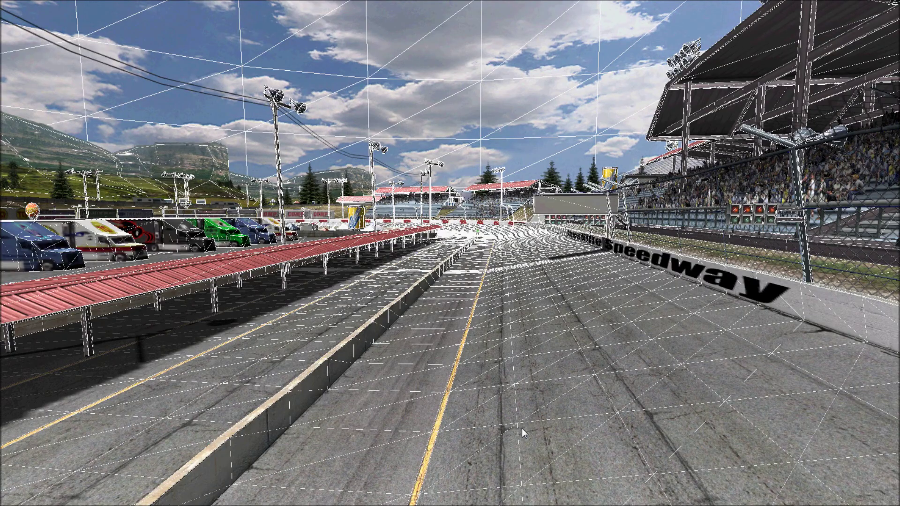
- Turn outlines off, fly down the straight, and rise to overlook the infield paddock of trailers and tents
{"action": "key", "text": "o"}
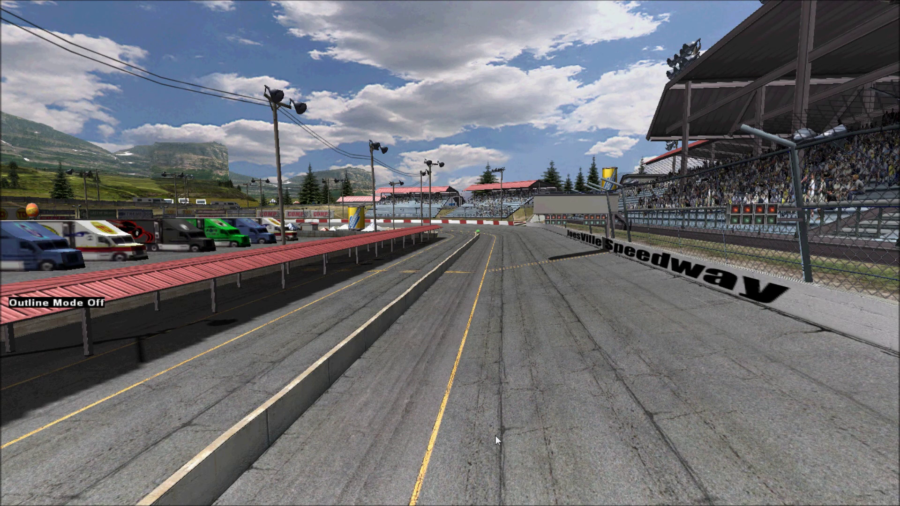
{"action": "key", "text": "Up"}
{"action": "left_click_drag", "start_coordinate": [538, 432], "coordinate": [436, 441]}
{"action": "key", "text": "Up"}
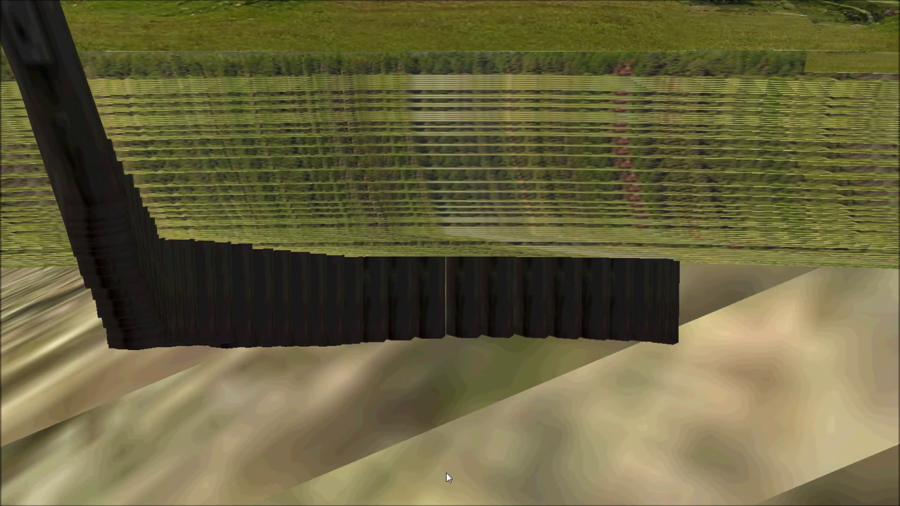
{"action": "left_click_drag", "start_coordinate": [355, 476], "coordinate": [266, 455]}
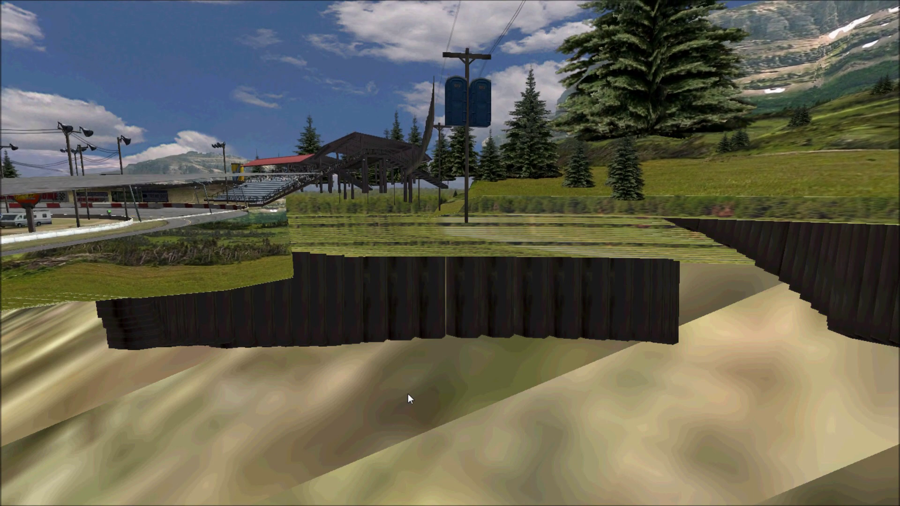
{"action": "scroll", "coordinate": [457, 387], "scroll_direction": "up", "scroll_amount": 6}
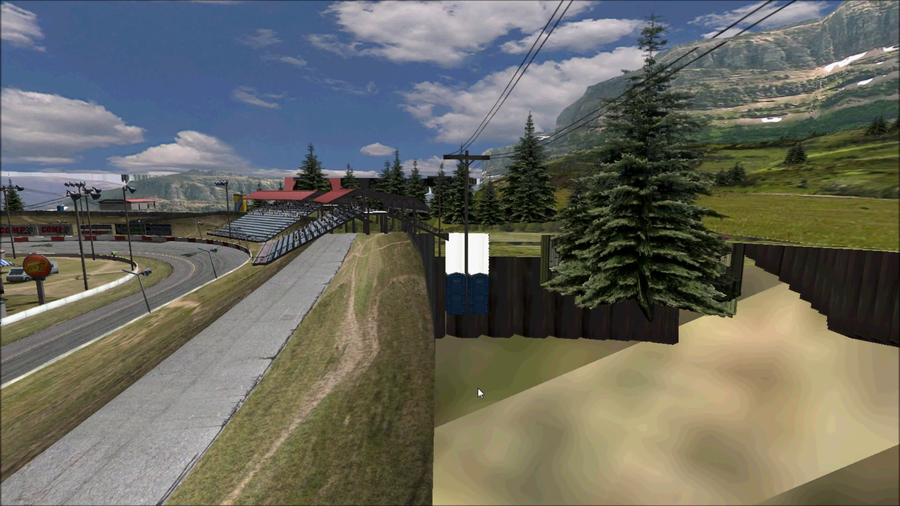